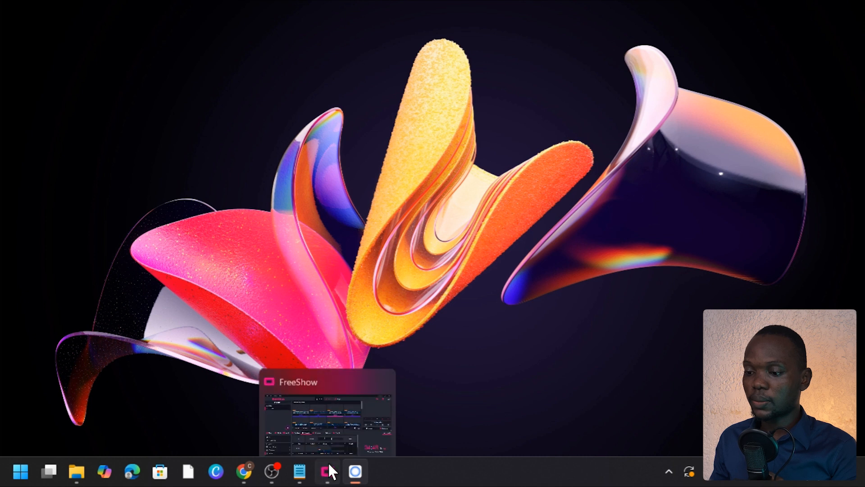
# Switch to FreeShow and create a new template named LOWER THIRD CHURCH in the Songs template category.
pyautogui.click(328, 470)
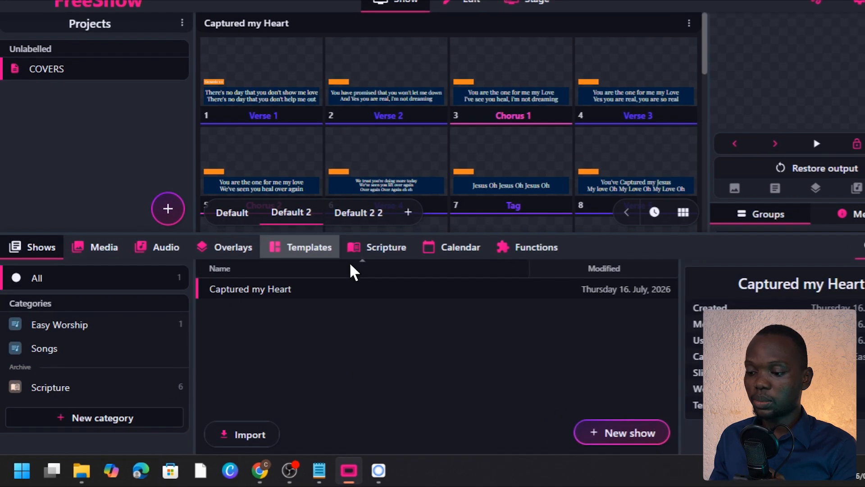
pyautogui.click(289, 262)
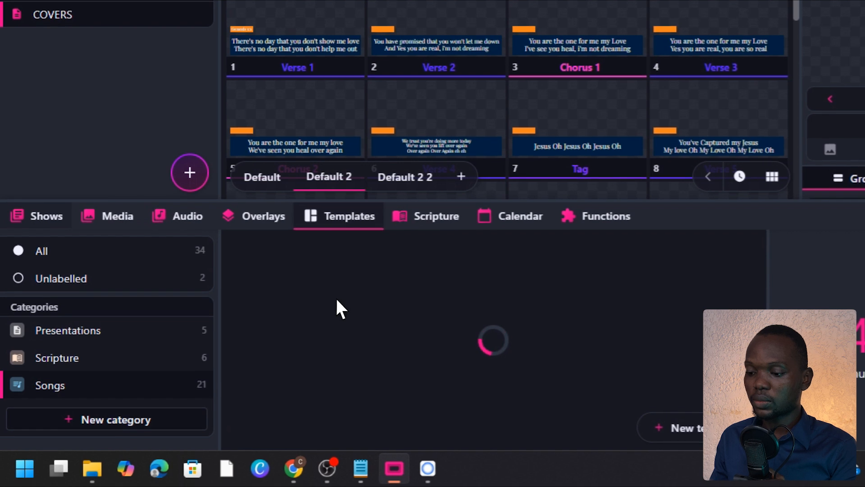
pyautogui.scroll(-5, 379, 322)
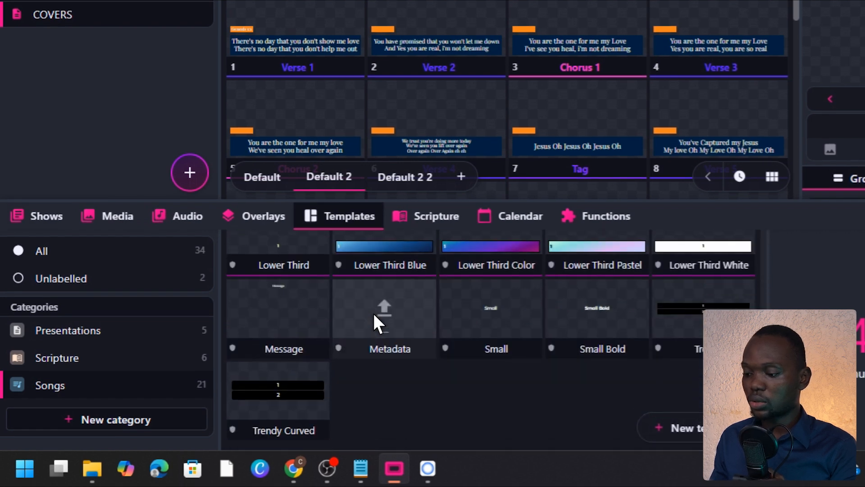
pyautogui.click(678, 432)
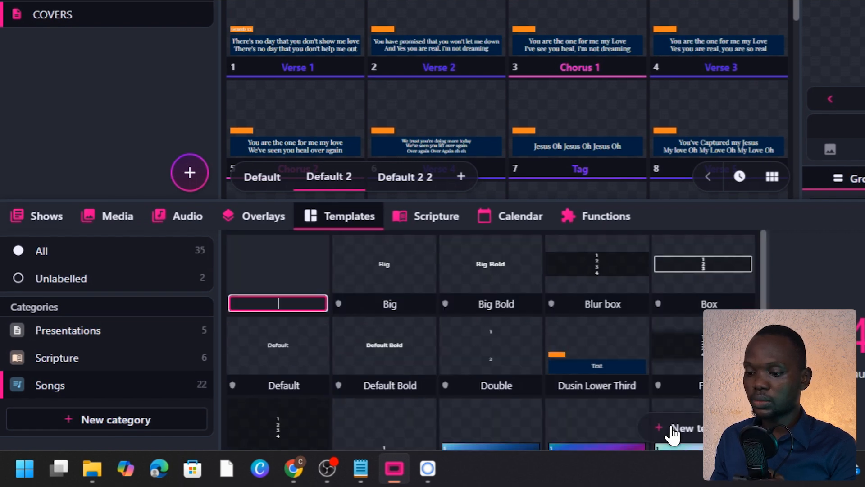
pyautogui.click(281, 304)
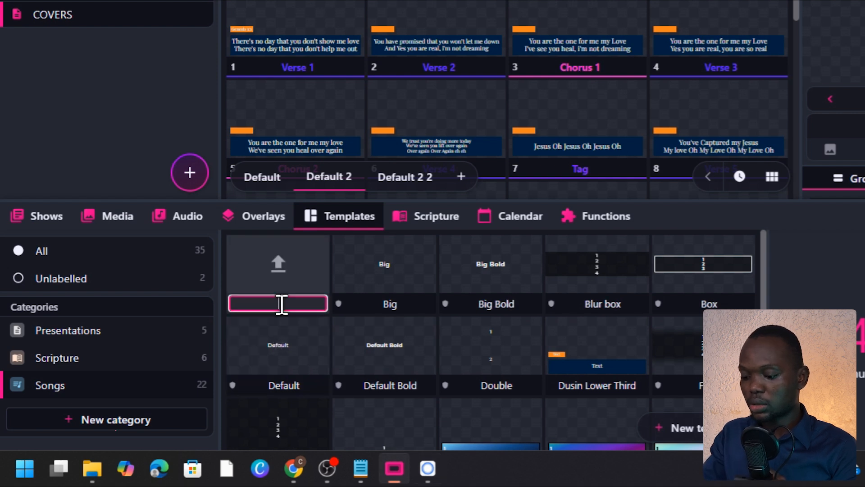
pyautogui.write('Lo')
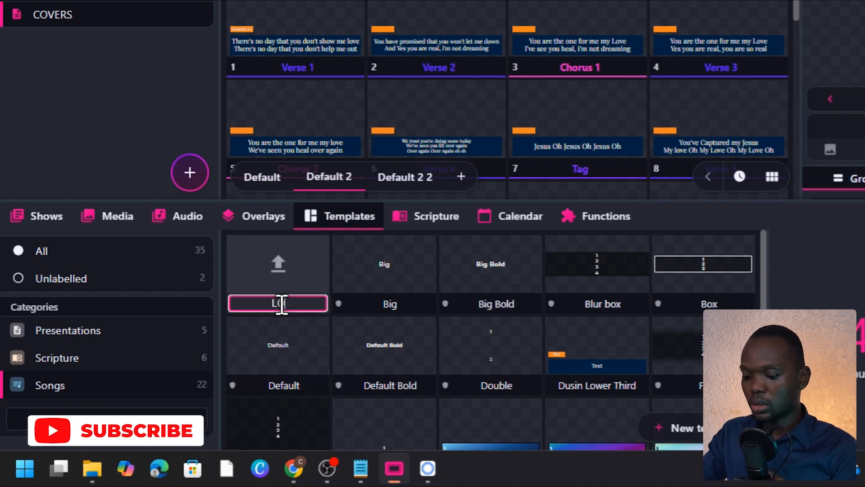
pyautogui.write('WER T')
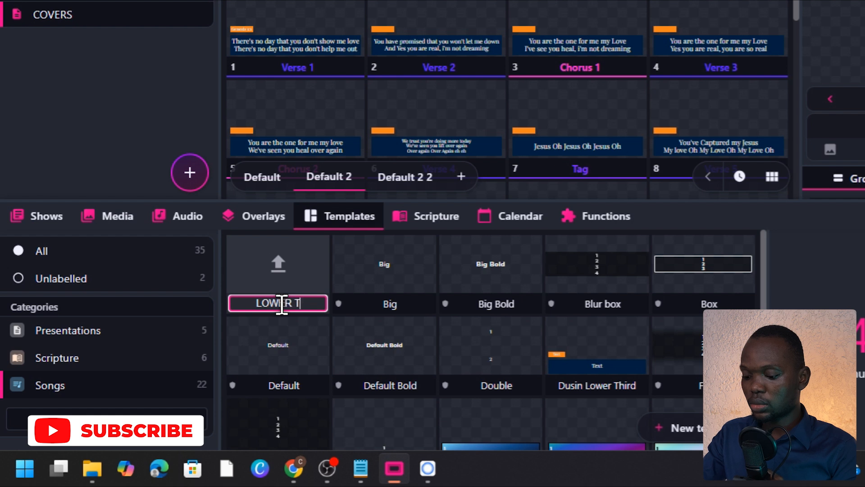
pyautogui.write('HIRD CH')
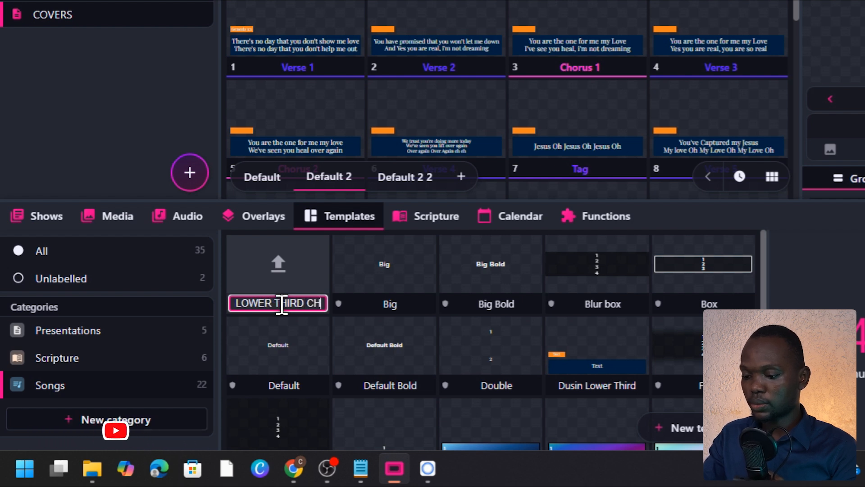
pyautogui.write('URCH')
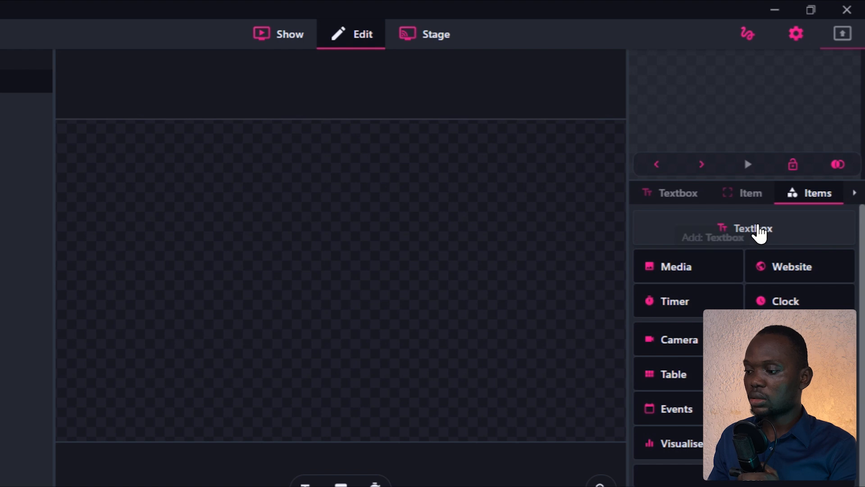
# Add a textbox to the template, shrink its height to a wide lower-third strip and place it near the slide's bottom edge.
pyautogui.click(760, 233)
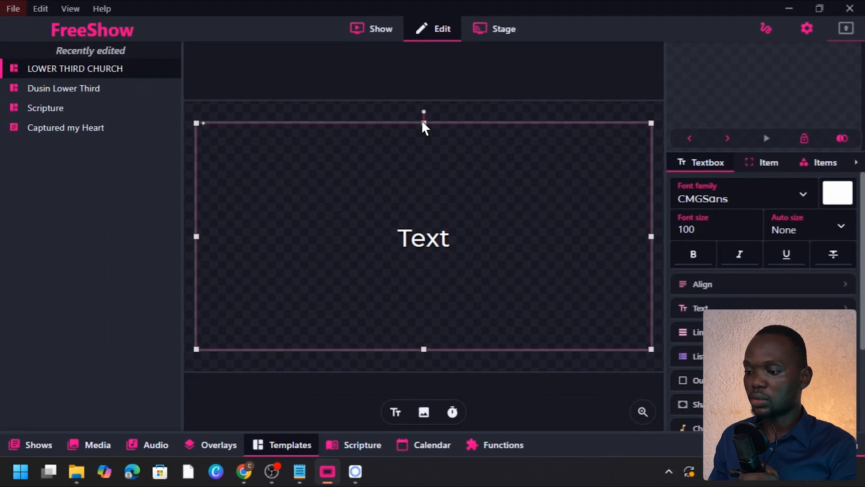
pyautogui.moveTo(422, 122); pyautogui.dragTo(427, 285)
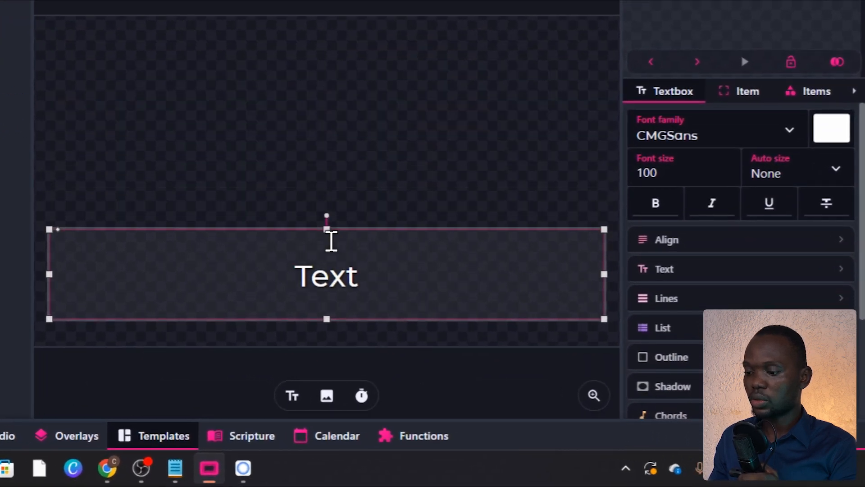
pyautogui.moveTo(332, 241)
pyautogui.mouseDown()
pyautogui.moveTo(343, 240)
pyautogui.moveTo(352, 255)
pyautogui.moveTo(327, 246)
pyautogui.mouseUp()
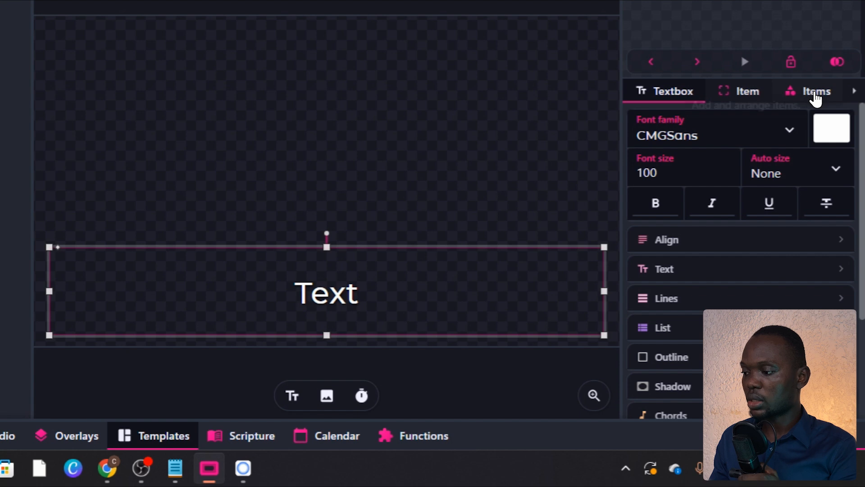
# Add a second textbox and shrink it to a small label above the left end of the wide textbox.
pyautogui.click(816, 94)
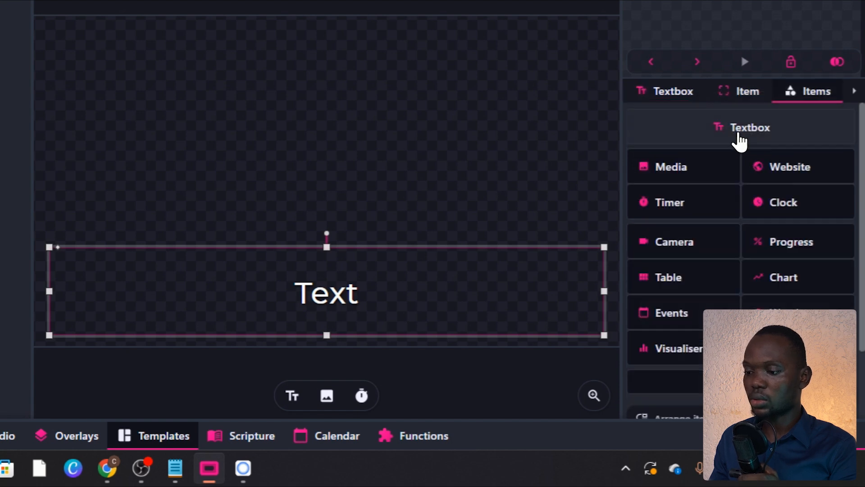
pyautogui.click(737, 132)
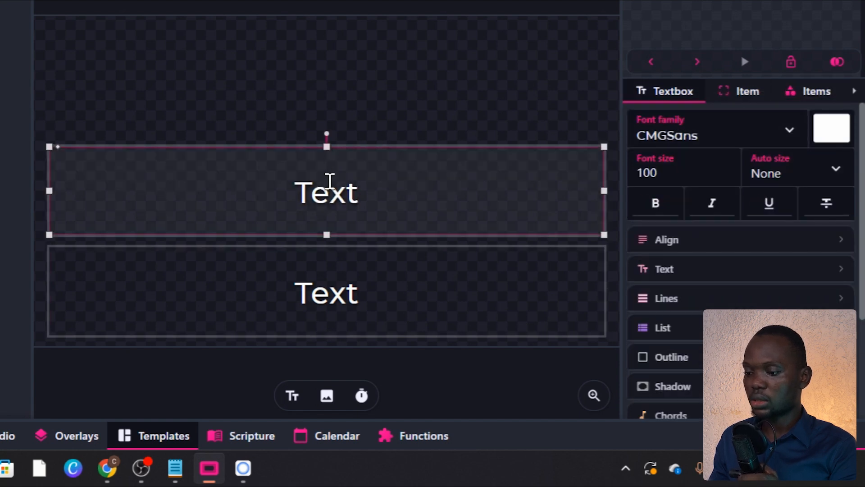
pyautogui.moveTo(327, 147); pyautogui.dragTo(327, 206)
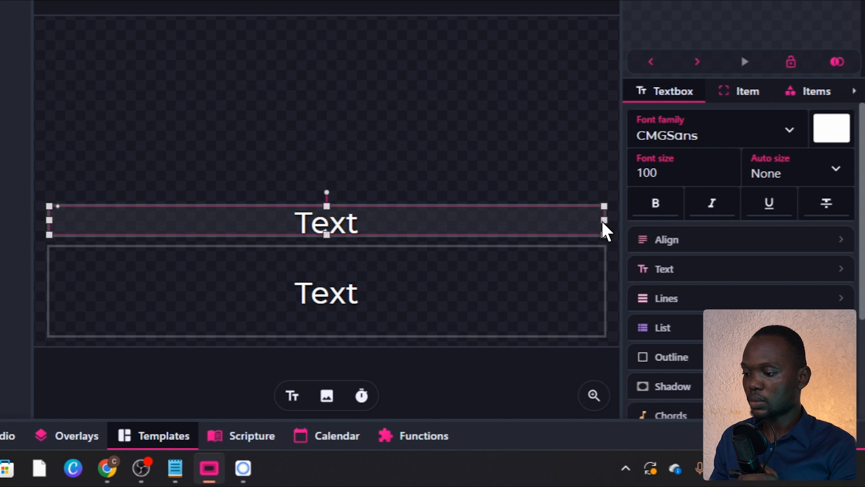
pyautogui.moveTo(160, 239)
pyautogui.mouseDown()
pyautogui.moveTo(175, 228)
pyautogui.moveTo(166, 229)
pyautogui.mouseUp()
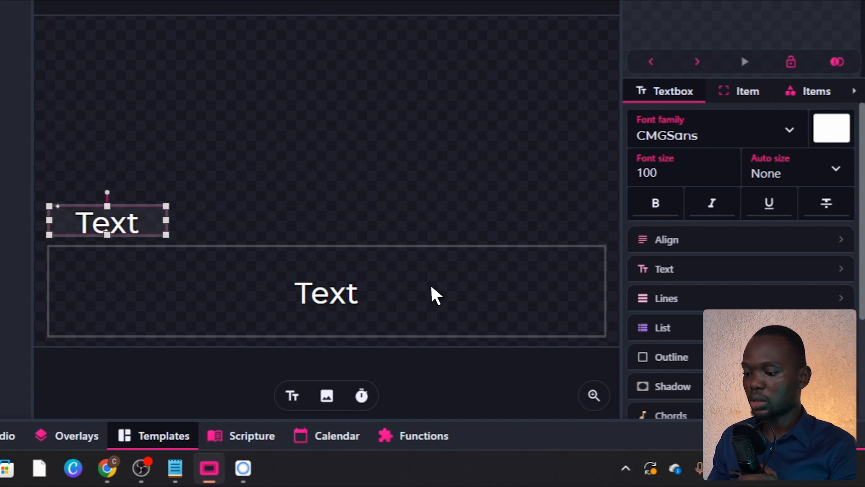
# Set the font of the wide lower textbox's text to Constantia.
pyautogui.click(397, 263)
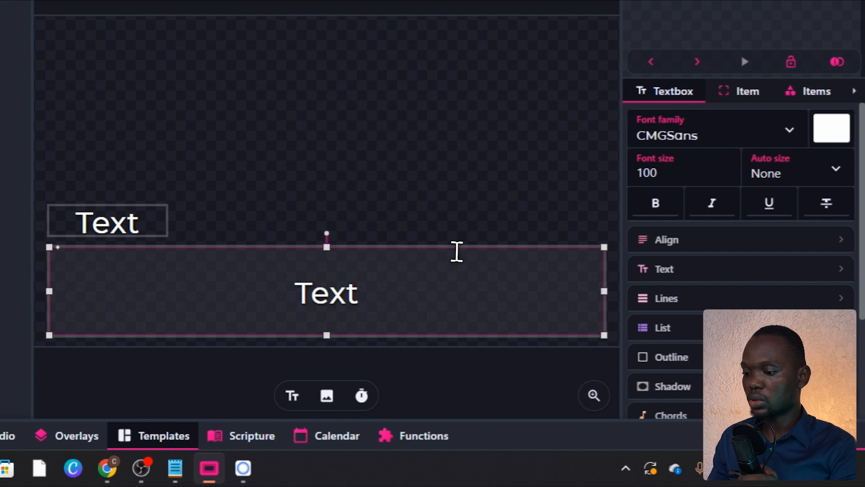
pyautogui.doubleClick(433, 258)
pyautogui.hotkey('ctrl', 'a')
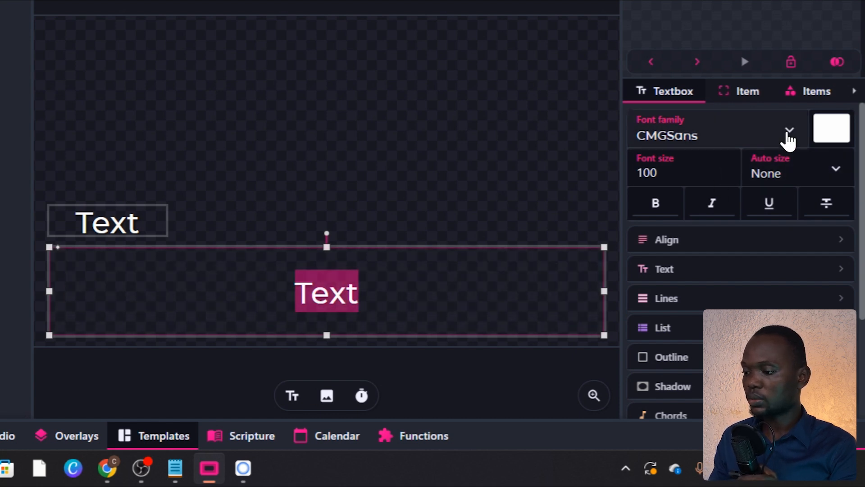
pyautogui.click(788, 140)
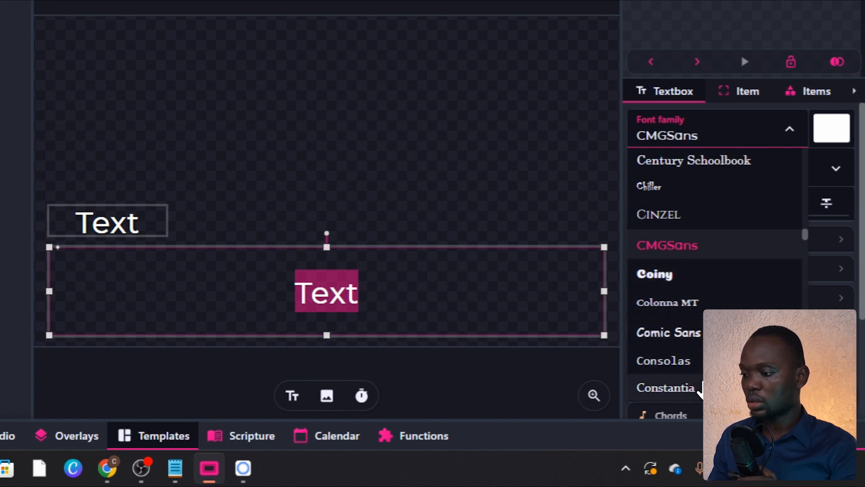
pyautogui.click(696, 388)
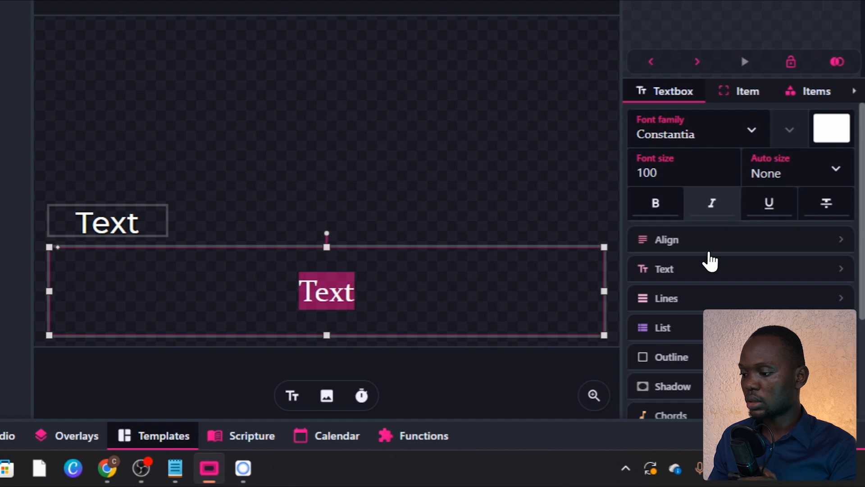
# Align the wide textbox's text to the left horizontally and to the middle vertically.
pyautogui.click(682, 251)
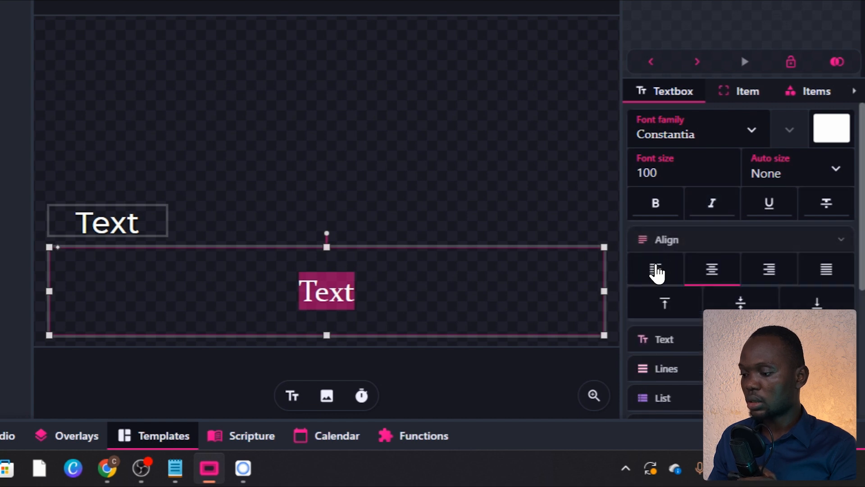
pyautogui.click(656, 269)
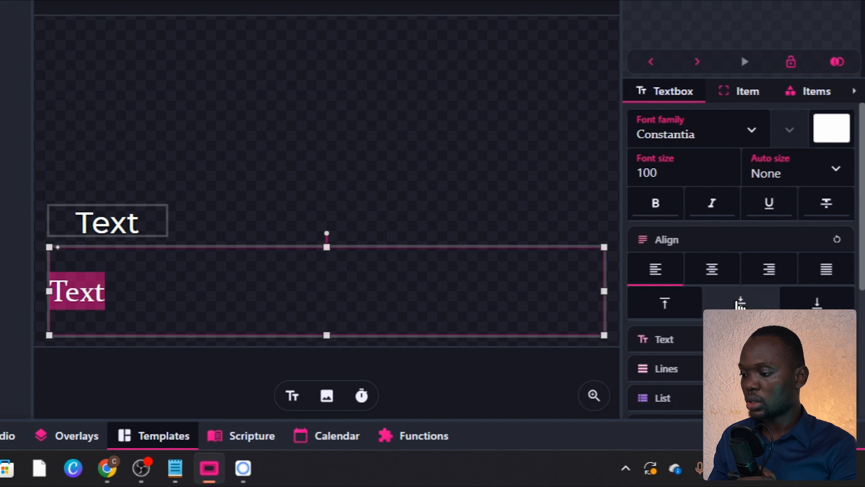
pyautogui.click(740, 302)
pyautogui.scroll(-2, 702, 245)
pyautogui.click(705, 229)
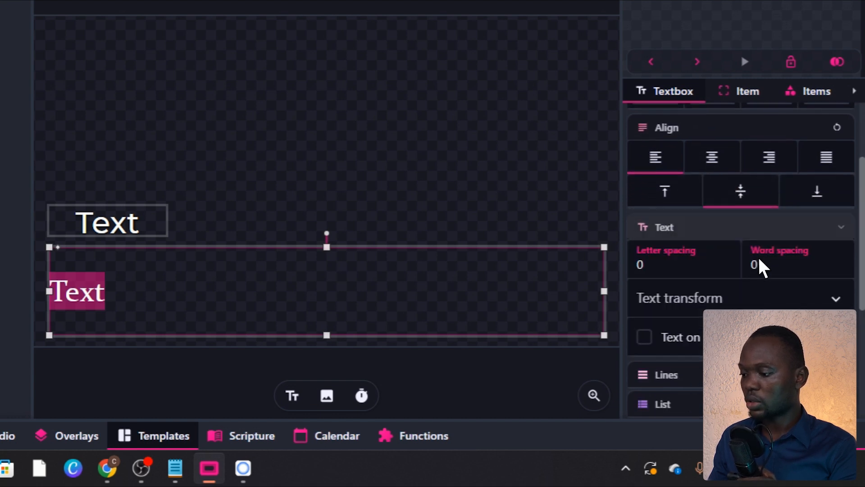
pyautogui.scroll(-2, 721, 265)
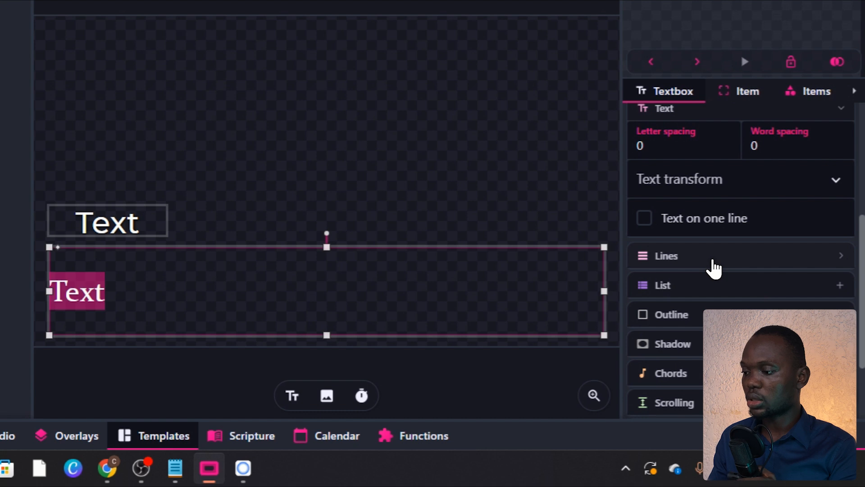
pyautogui.scroll(4, 717, 252)
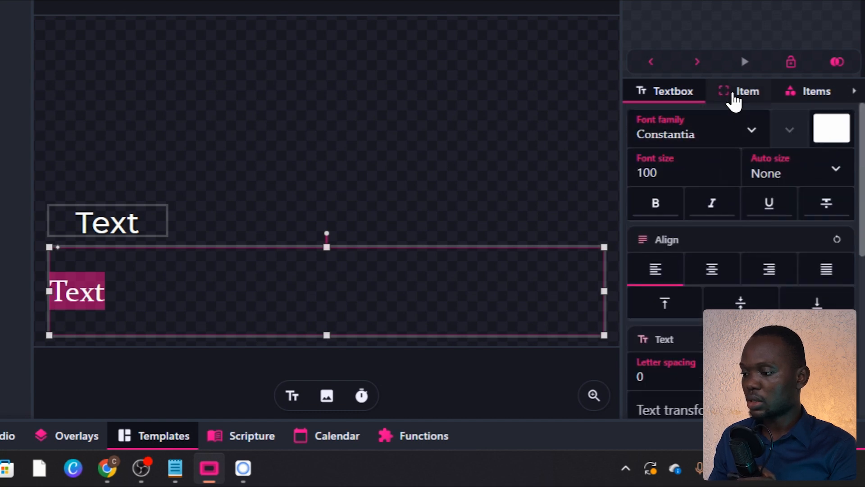
# Give the wide textbox a dark navy blue background colour and set its padding to 30.
pyautogui.click(733, 95)
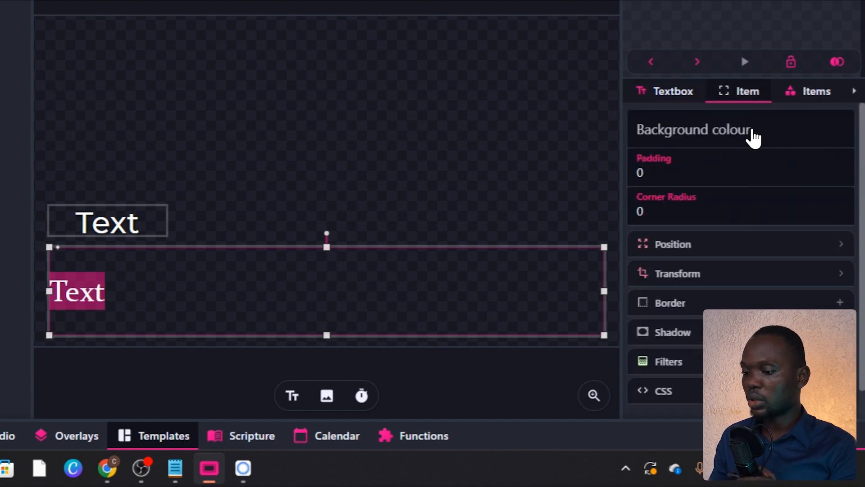
pyautogui.click(751, 132)
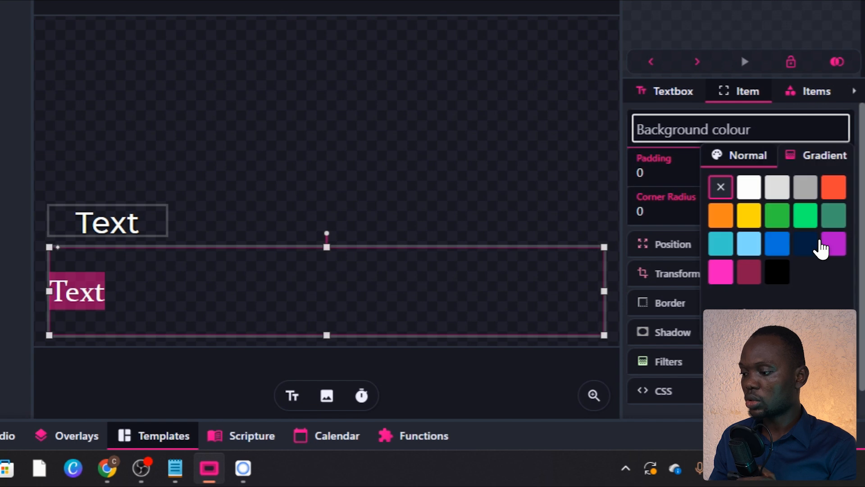
pyautogui.click(804, 250)
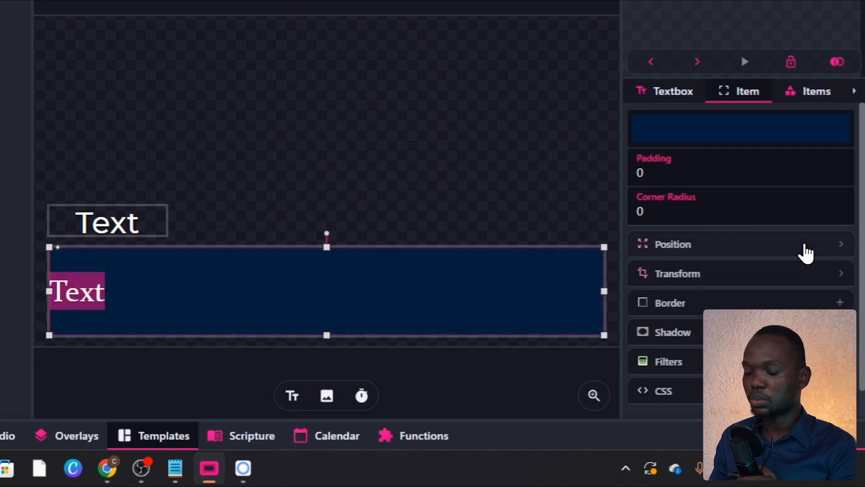
pyautogui.moveTo(691, 170)
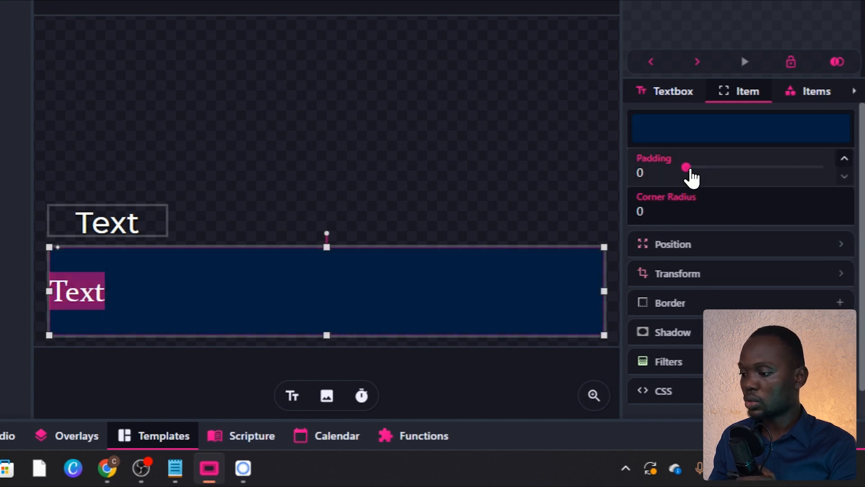
pyautogui.moveTo(690, 170); pyautogui.dragTo(722, 168)
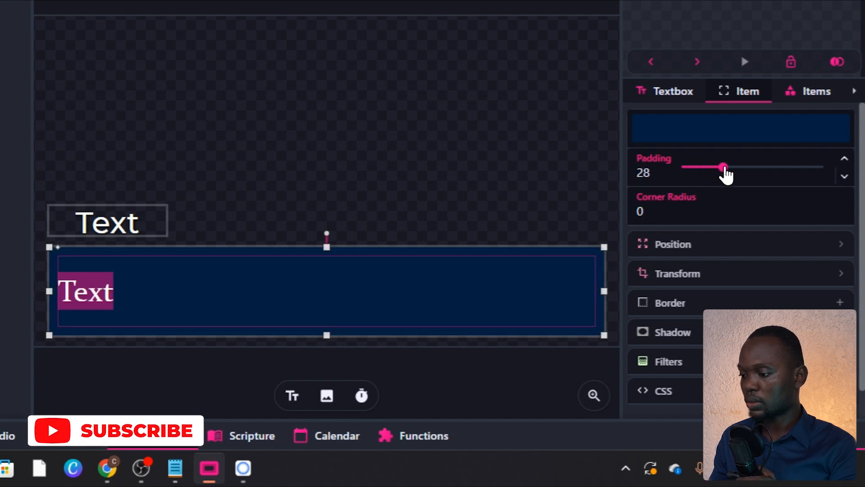
pyautogui.click(725, 175)
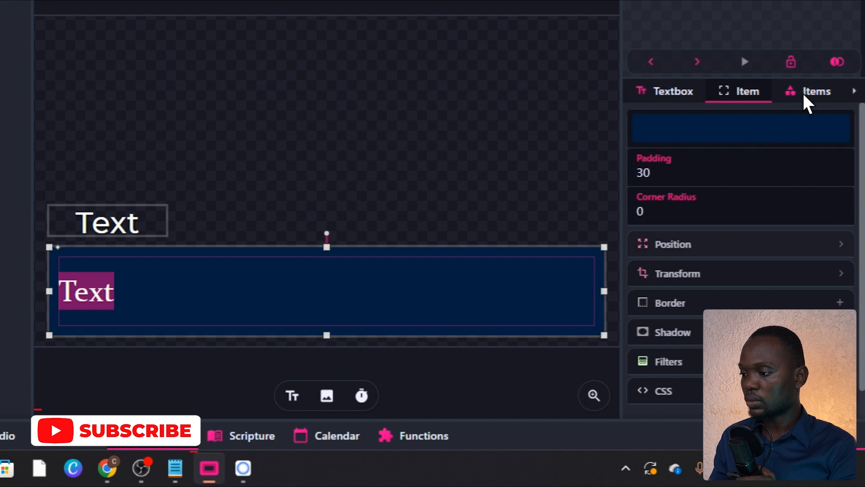
# Set the font of the small upper textbox's text to Constantia.
pyautogui.click(132, 225)
pyautogui.click(133, 225)
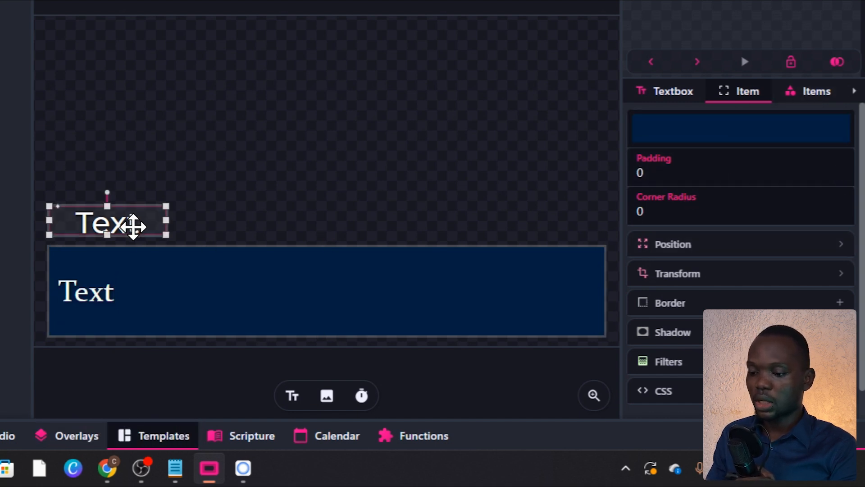
pyautogui.hotkey('ctrl', 'a')
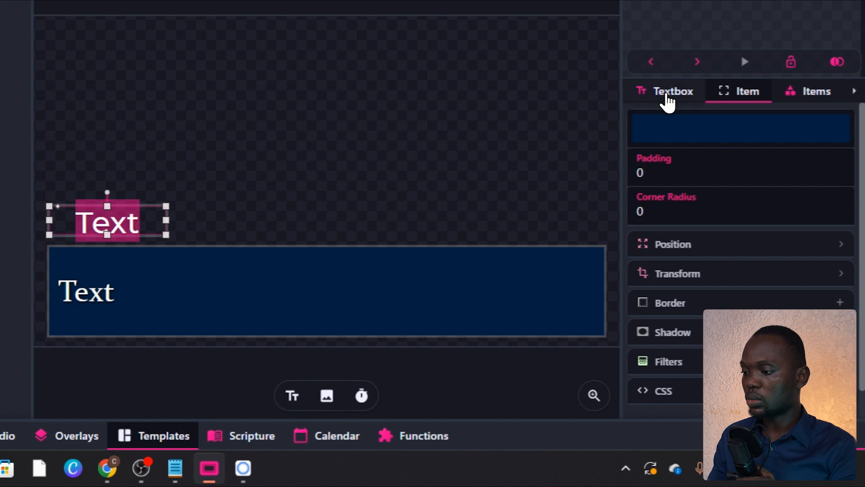
pyautogui.click(667, 94)
pyautogui.click(783, 142)
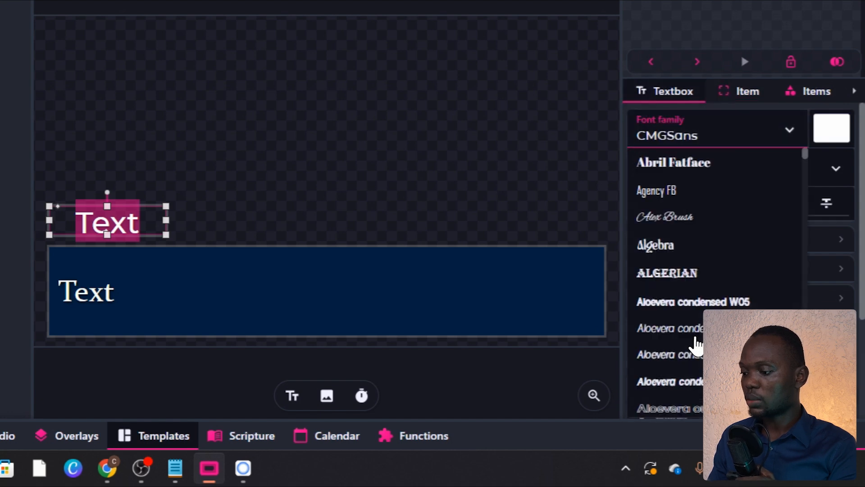
pyautogui.click(683, 390)
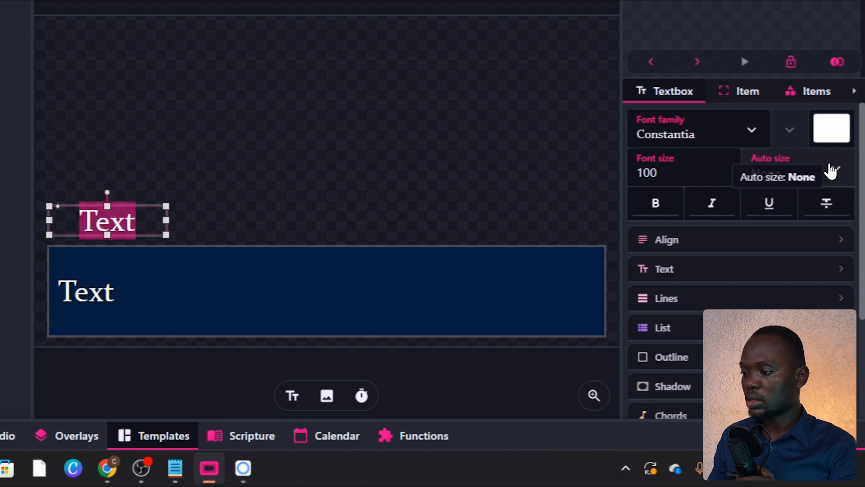
# Set the auto size of both the small upper textbox and the wide lower textbox to Shrink to fit.
pyautogui.click(831, 171)
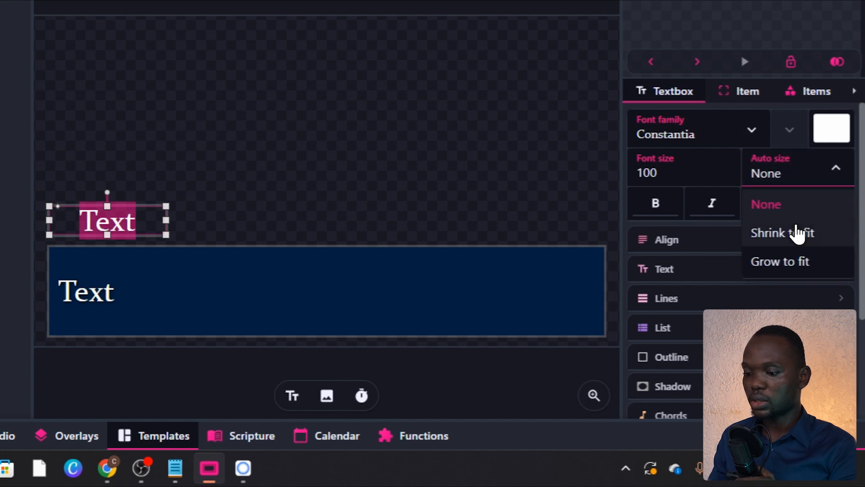
pyautogui.click(795, 231)
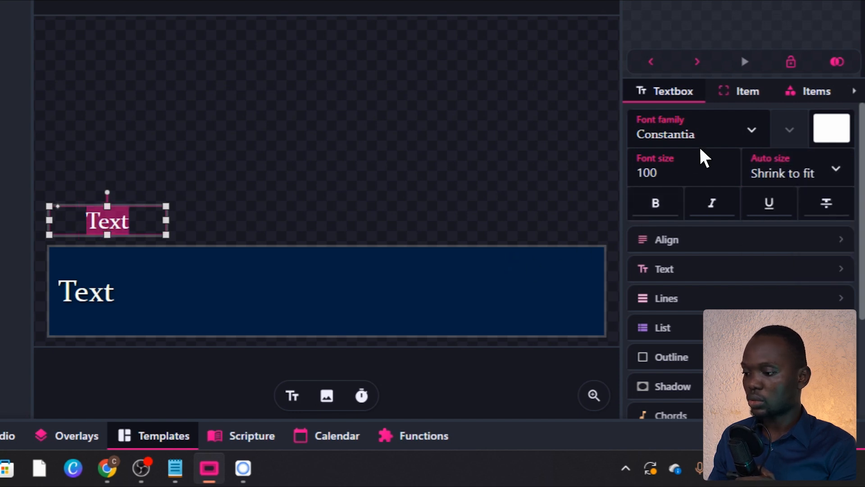
pyautogui.click(456, 301)
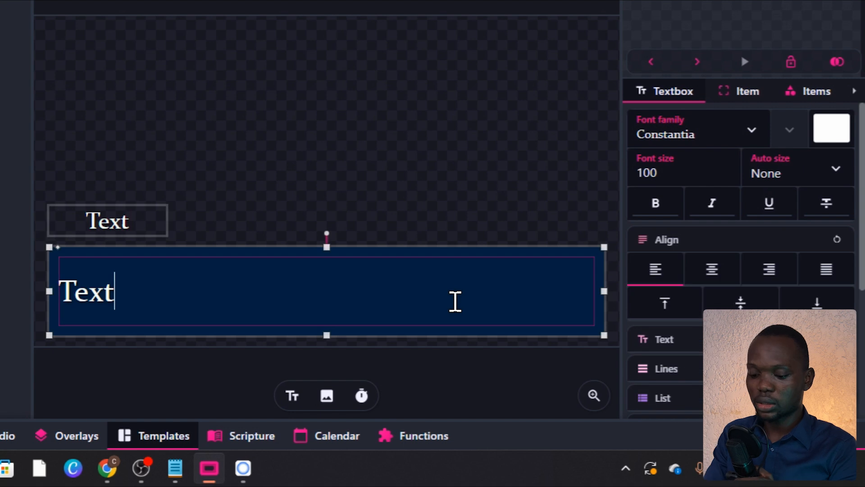
pyautogui.hotkey('ctrl', 'a')
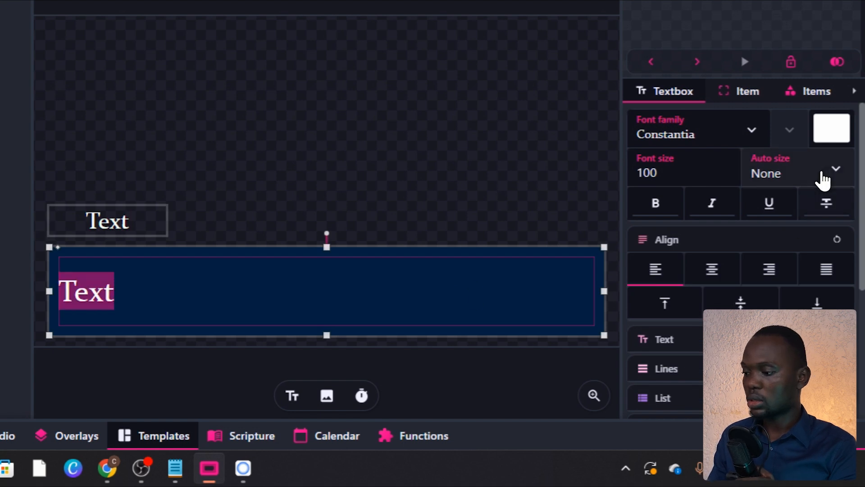
pyautogui.click(772, 232)
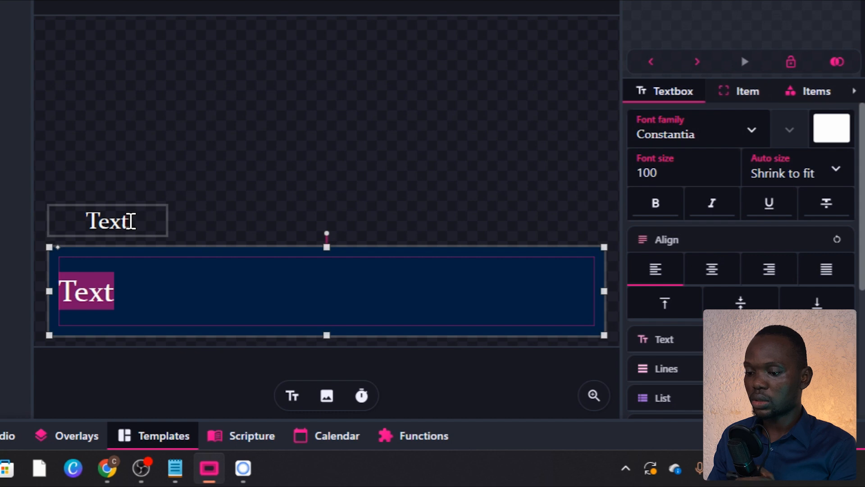
# Align the text of the small upper textbox to the left.
pyautogui.click(130, 220)
pyautogui.hotkey('ctrl', 'a')
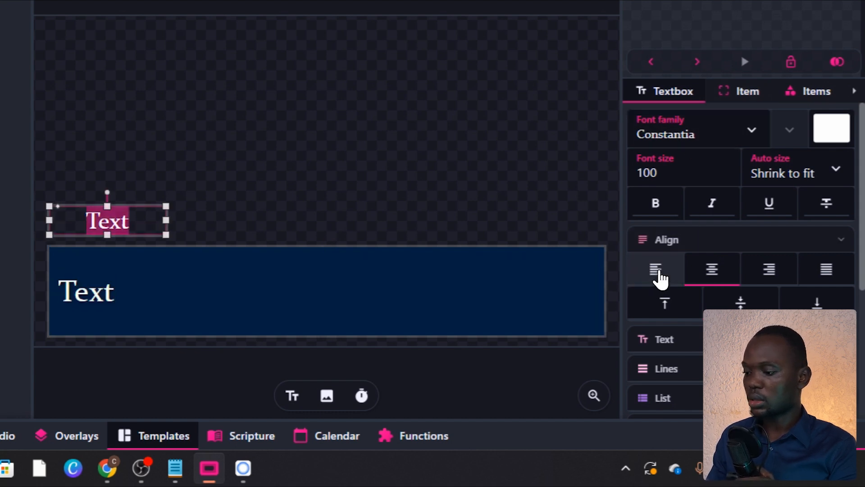
pyautogui.click(660, 276)
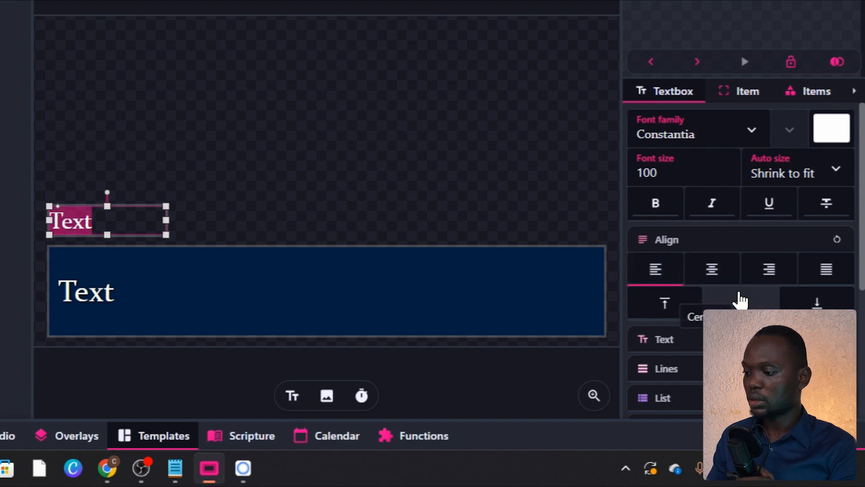
# Give the small upper textbox an orange background colour and set its padding to 22.
pyautogui.click(737, 91)
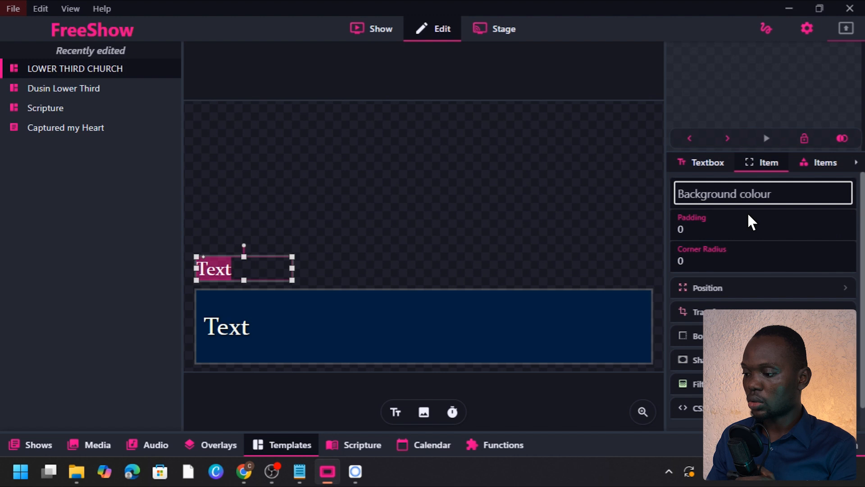
pyautogui.click(747, 205)
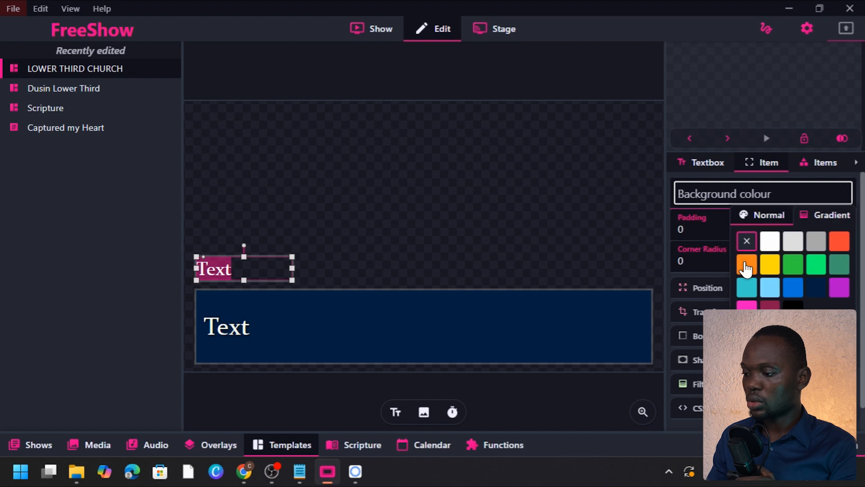
pyautogui.click(745, 268)
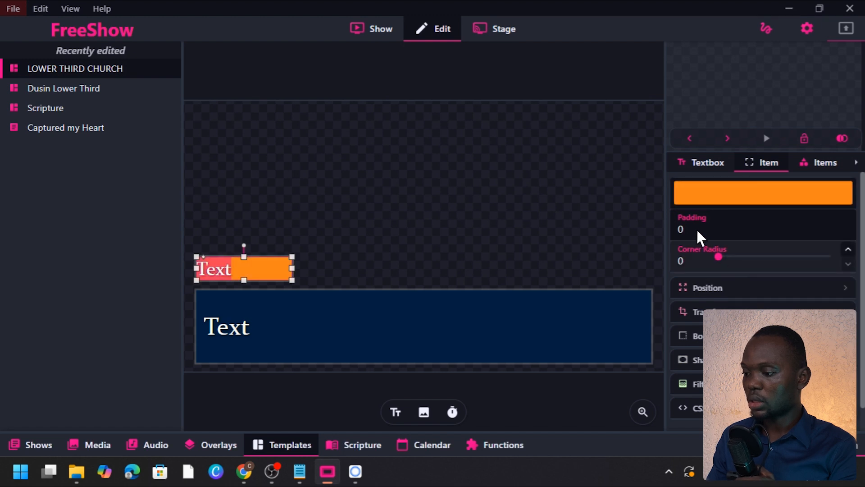
pyautogui.moveTo(718, 228)
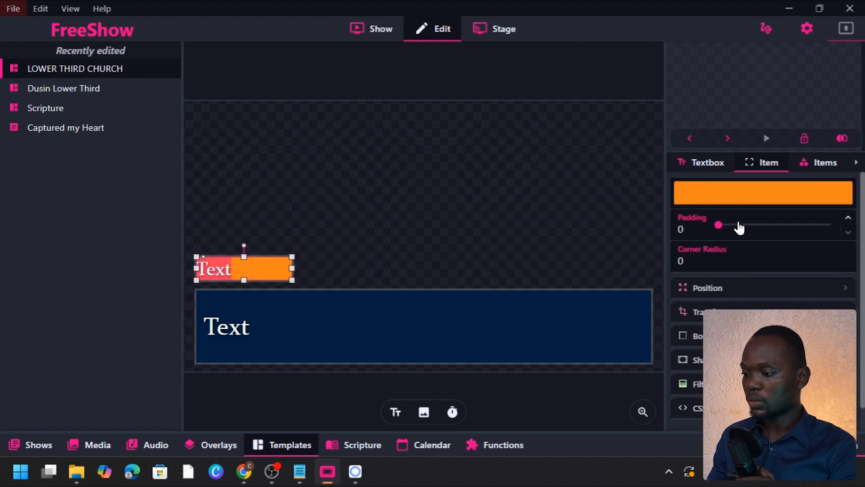
pyautogui.moveTo(739, 228); pyautogui.dragTo(742, 231)
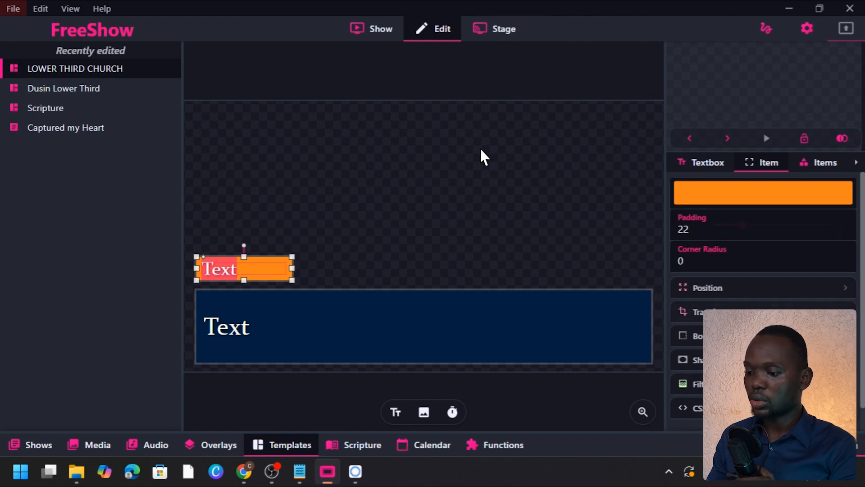
pyautogui.click(503, 288)
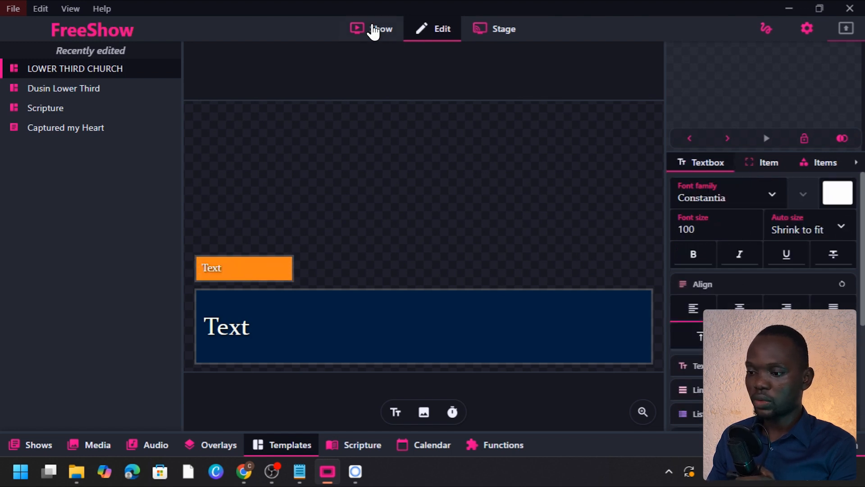
# Open the Scripture library in the Show view with its lower drawer enlarged.
pyautogui.click(373, 32)
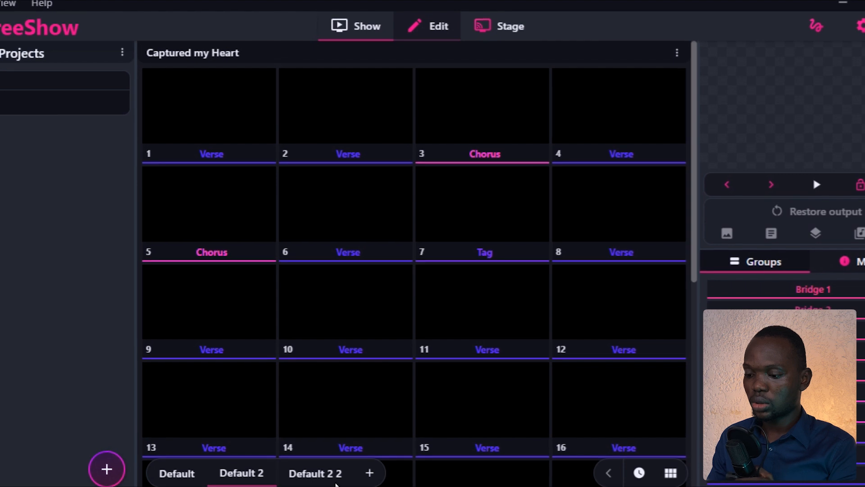
pyautogui.moveTo(336, 484); pyautogui.dragTo(329, 309)
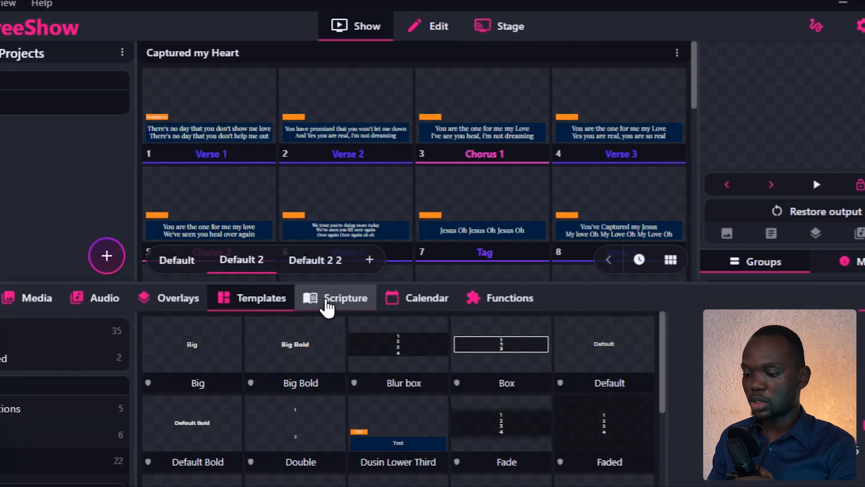
pyautogui.click(328, 302)
pyautogui.click(372, 328)
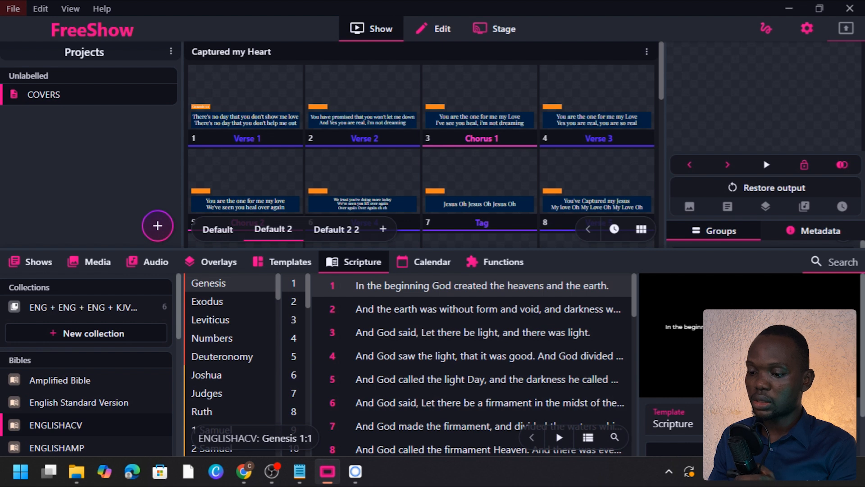
# Assign the LOWER THIRD CHURCH template to the scripture and present Genesis 1:1 from ENGLISHACV.
pyautogui.click(673, 422)
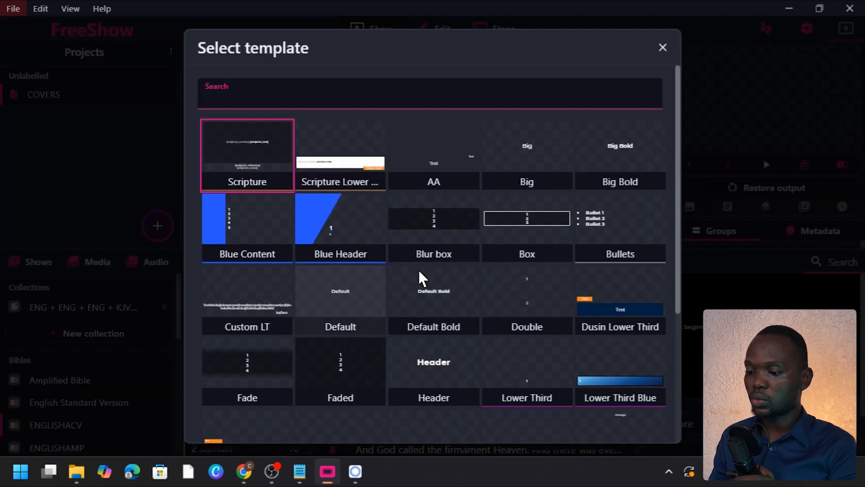
pyautogui.scroll(-5, 412, 306)
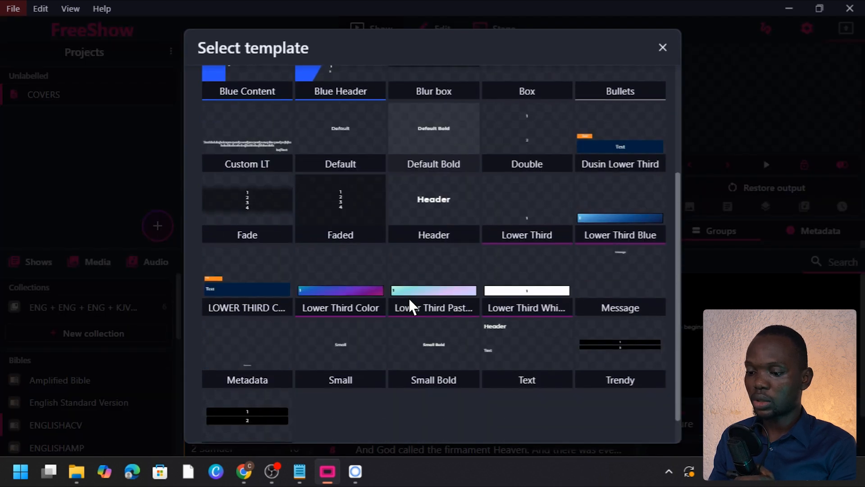
pyautogui.click(245, 262)
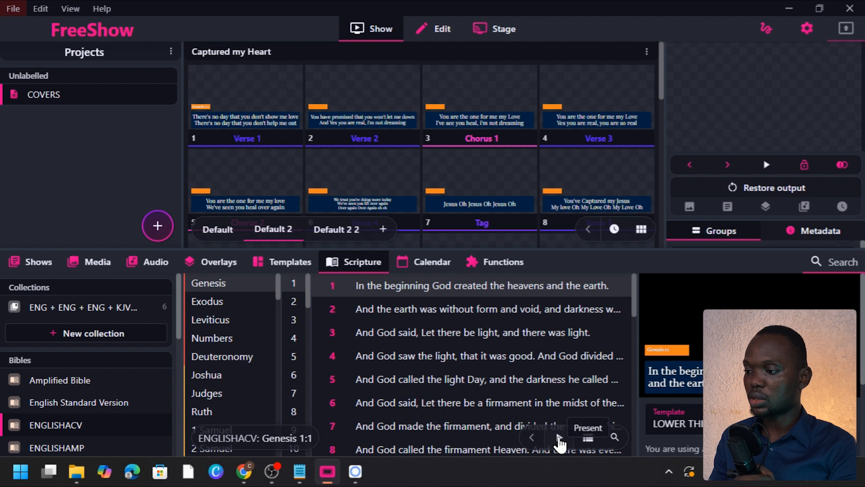
pyautogui.click(559, 437)
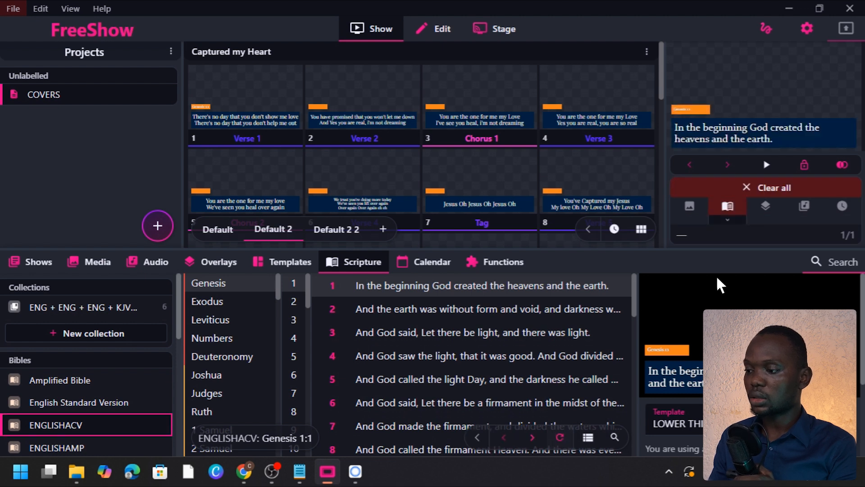
pyautogui.moveTo(738, 146)
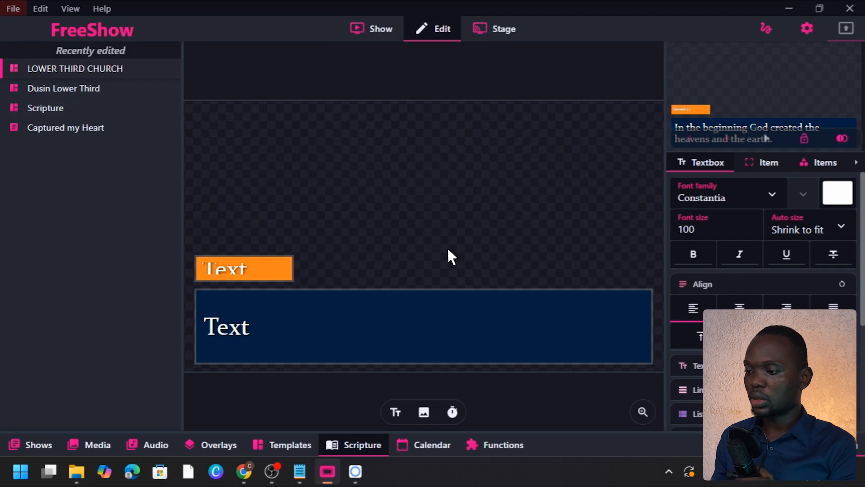
# Add a media item to the LOWER THIRD CHURCH template and load logo.png into it.
pyautogui.click(823, 165)
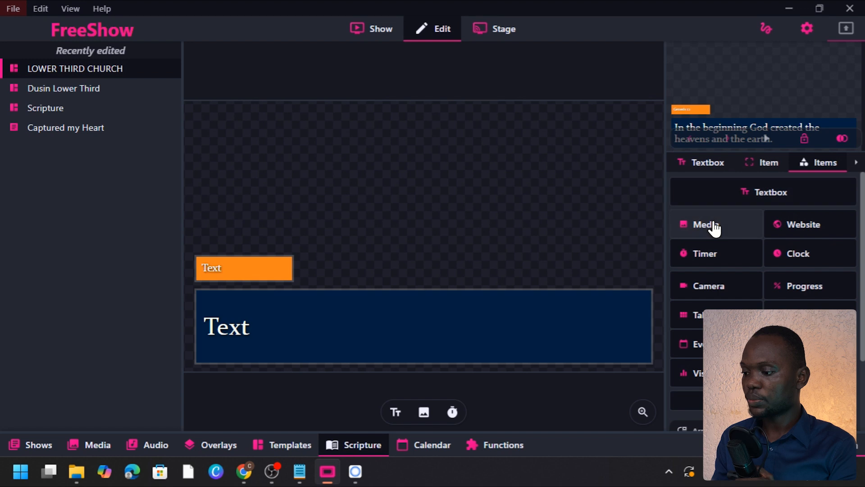
pyautogui.click(679, 223)
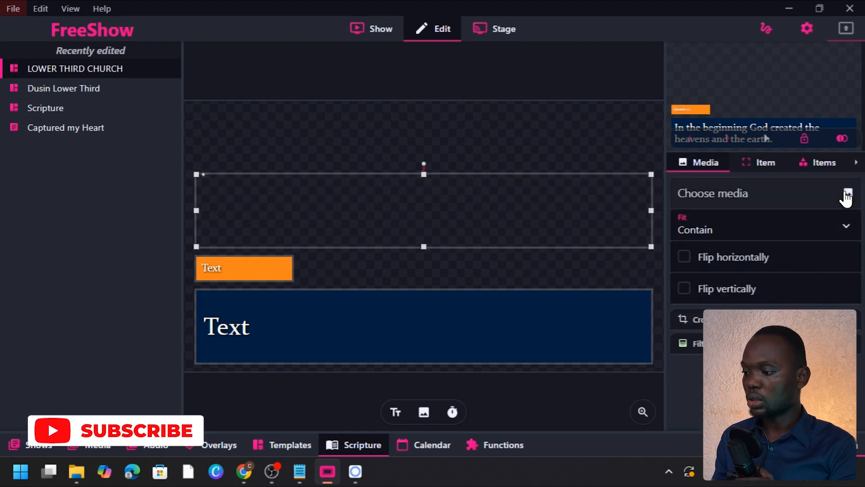
pyautogui.click(847, 194)
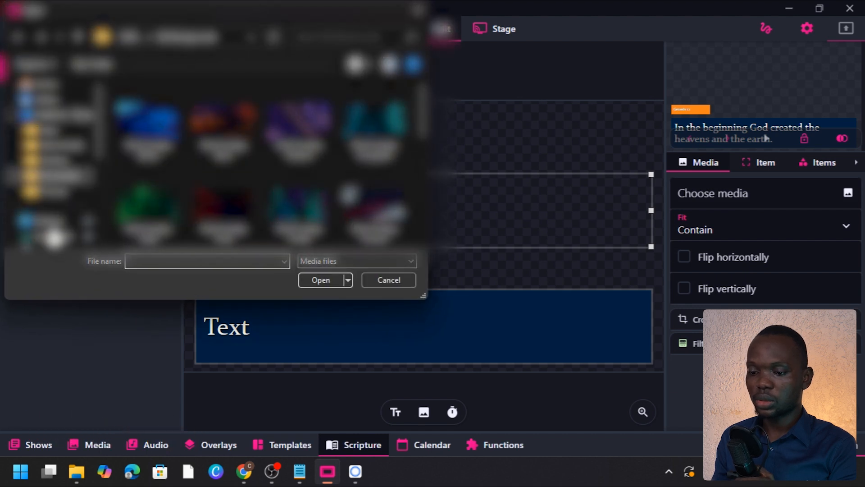
pyautogui.click(61, 236)
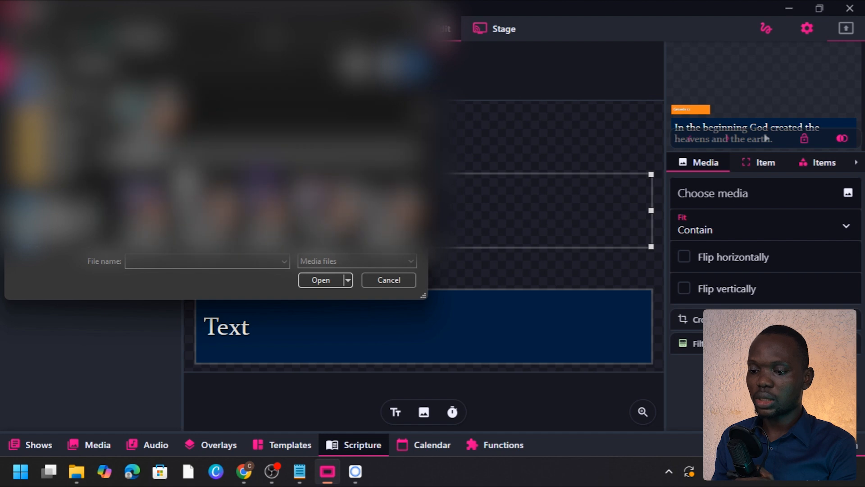
pyautogui.scroll(-5, 201, 201)
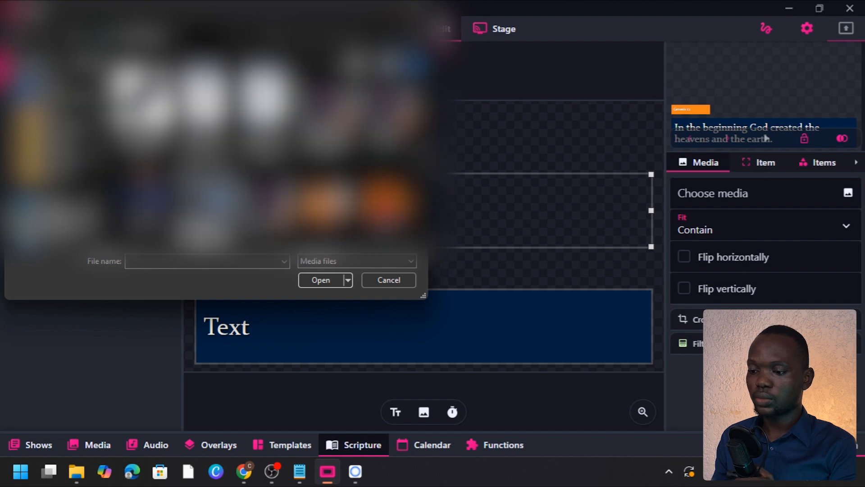
pyautogui.click(377, 205)
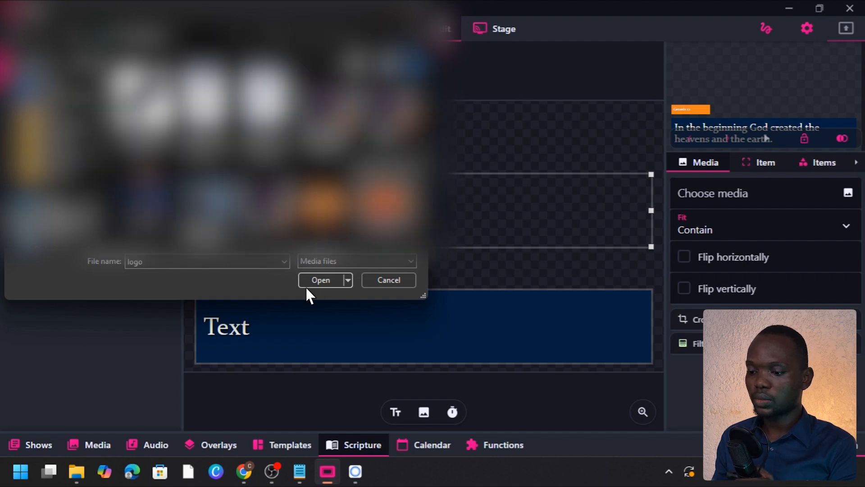
pyautogui.click(306, 285)
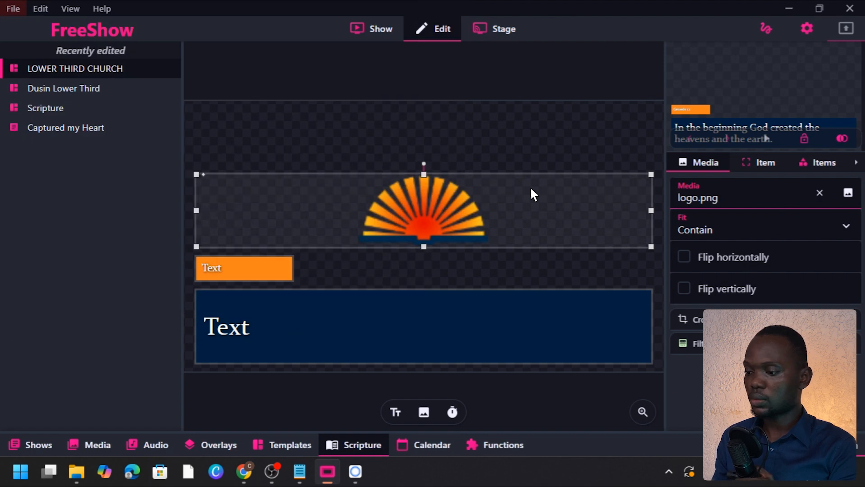
# Shrink the logo to the height of the orange label and place it level with the label, above the wide textbox's right end.
pyautogui.moveTo(196, 210); pyautogui.dragTo(599, 211)
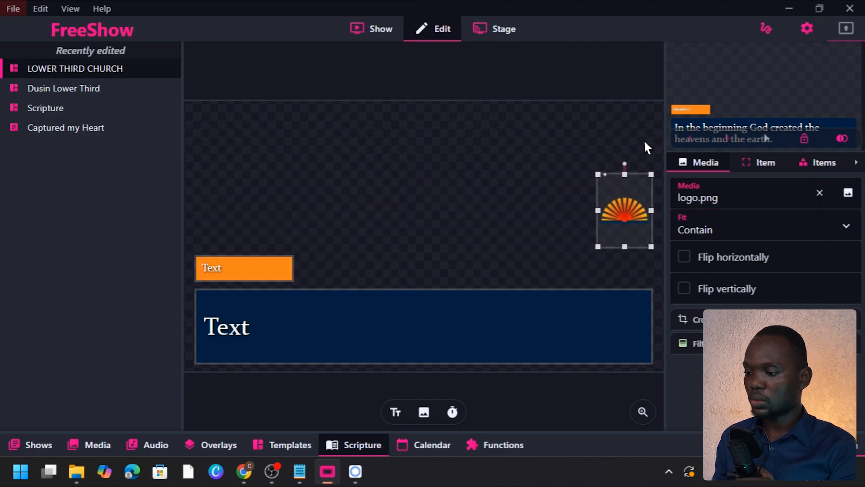
pyautogui.moveTo(604, 181); pyautogui.dragTo(629, 272)
pyautogui.click(627, 271)
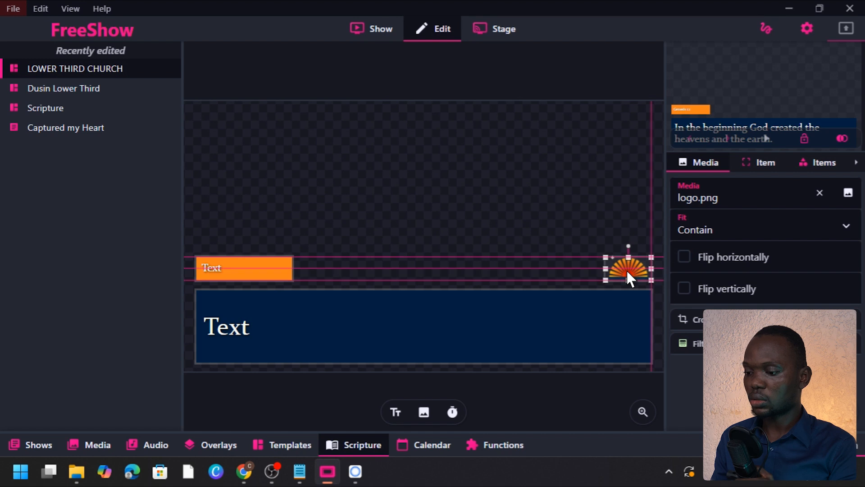
# Present Genesis 1:3 from the Scripture library using the template that contains the logo.
pyautogui.click(372, 36)
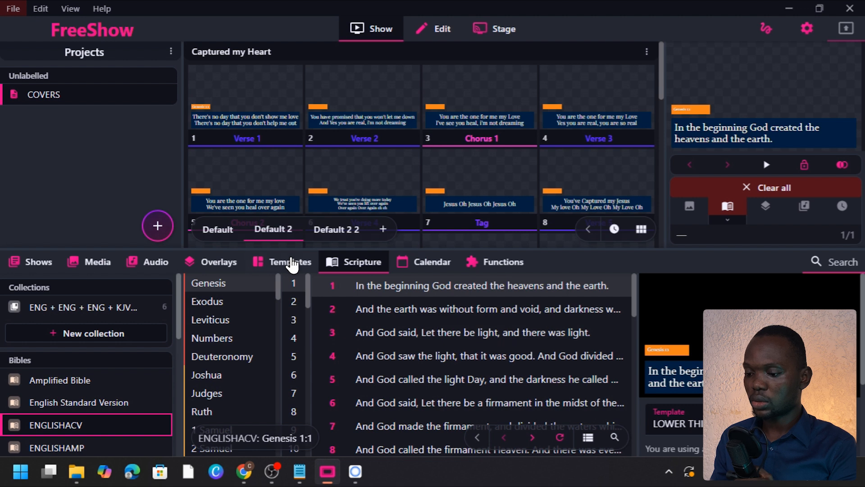
pyautogui.click(292, 264)
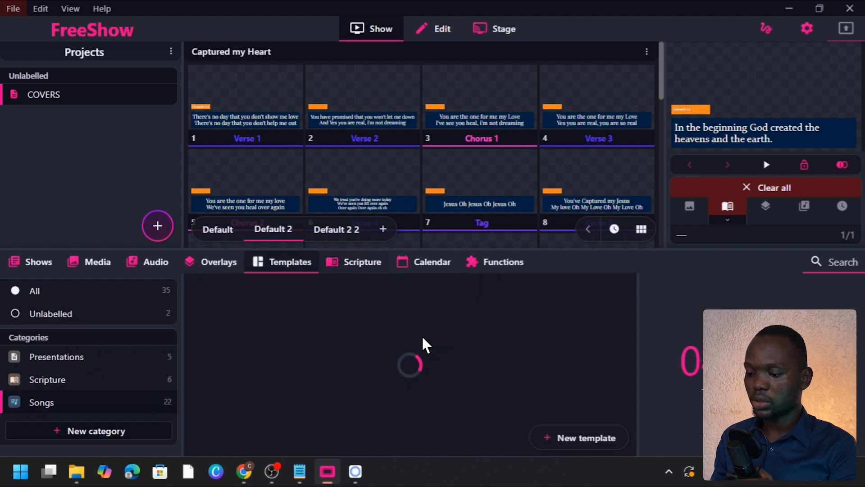
pyautogui.scroll(-3, 396, 343)
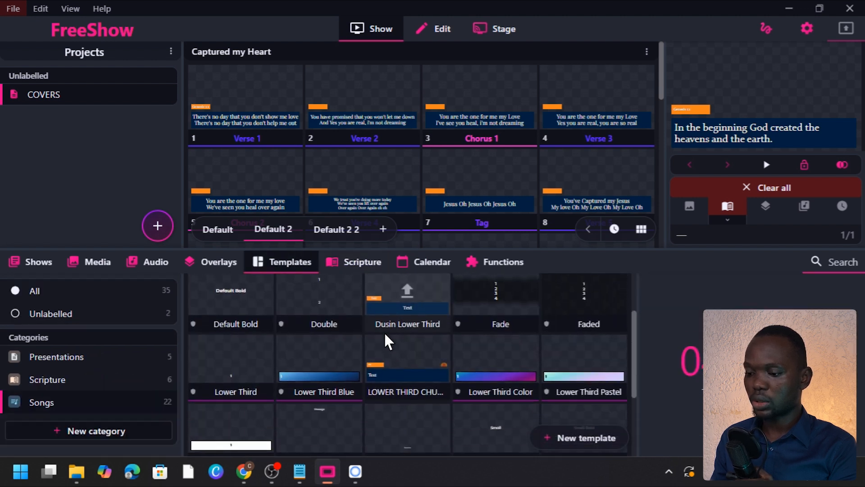
pyautogui.click(347, 271)
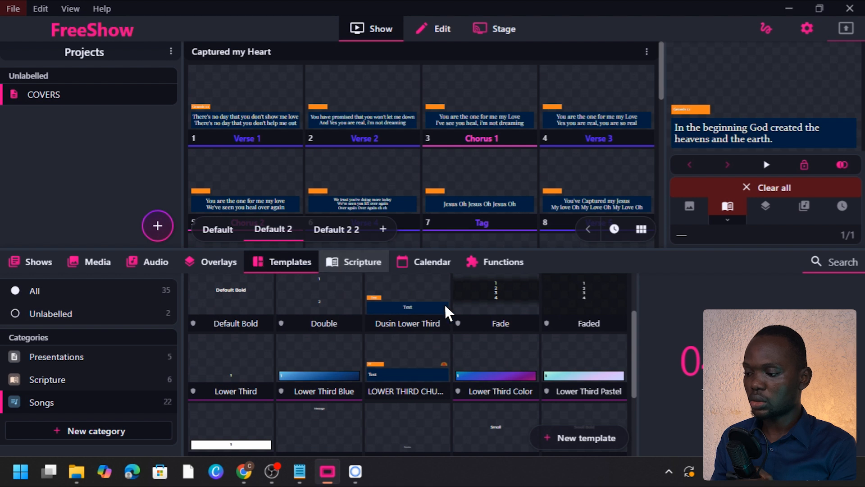
pyautogui.click(364, 331)
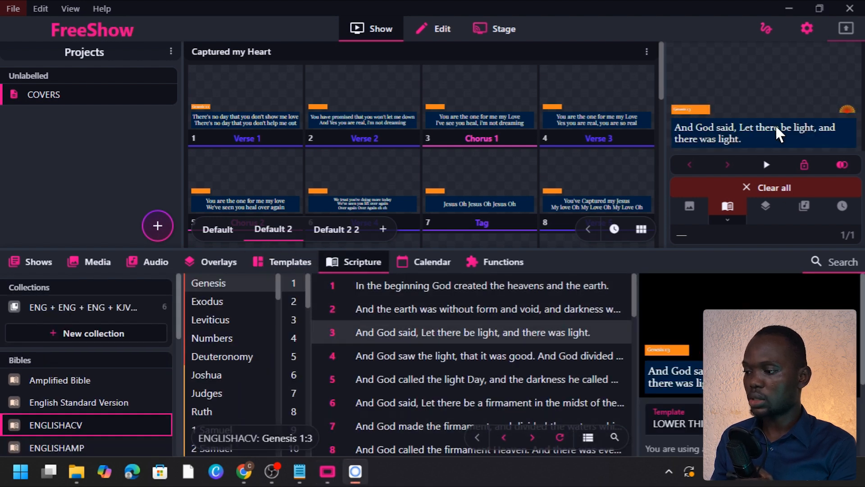
pyautogui.moveTo(790, 119)
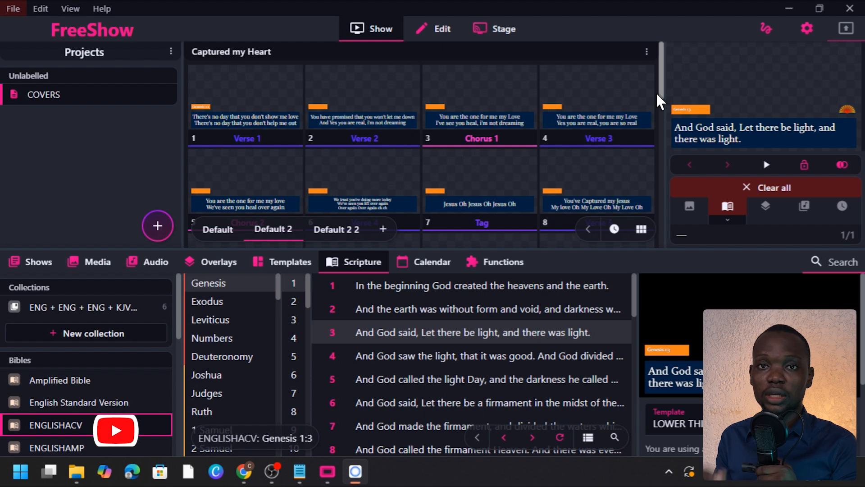